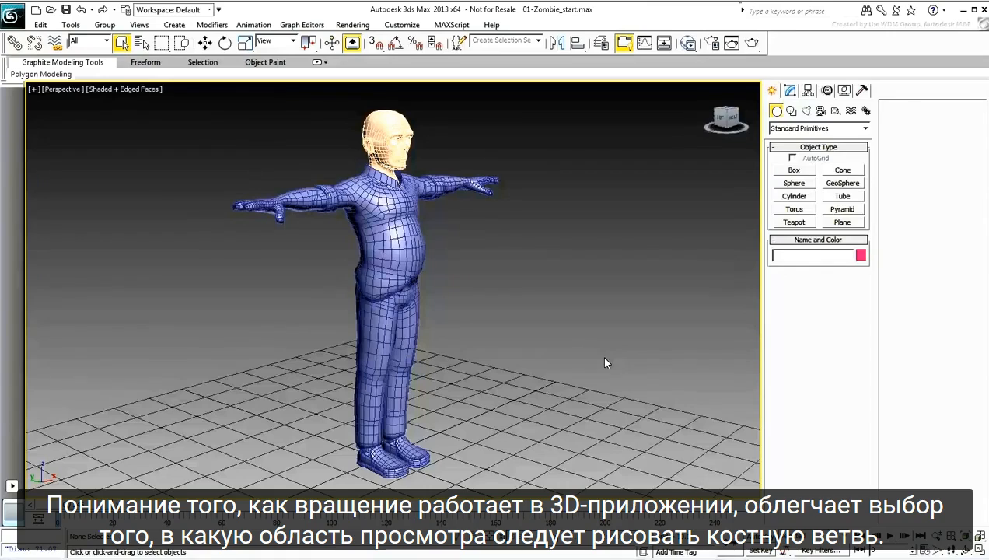
Draw a leg bone chain in the Left view in front of the character, with thigh, calf and end bones.
{"action": "key", "text": "l"}
{"action": "scroll", "coordinate": [468, 398], "scroll_direction": "up", "scroll_amount": 5}
{"action": "middle_click_drag", "start_coordinate": [403, 203], "coordinate": [493, 325]}
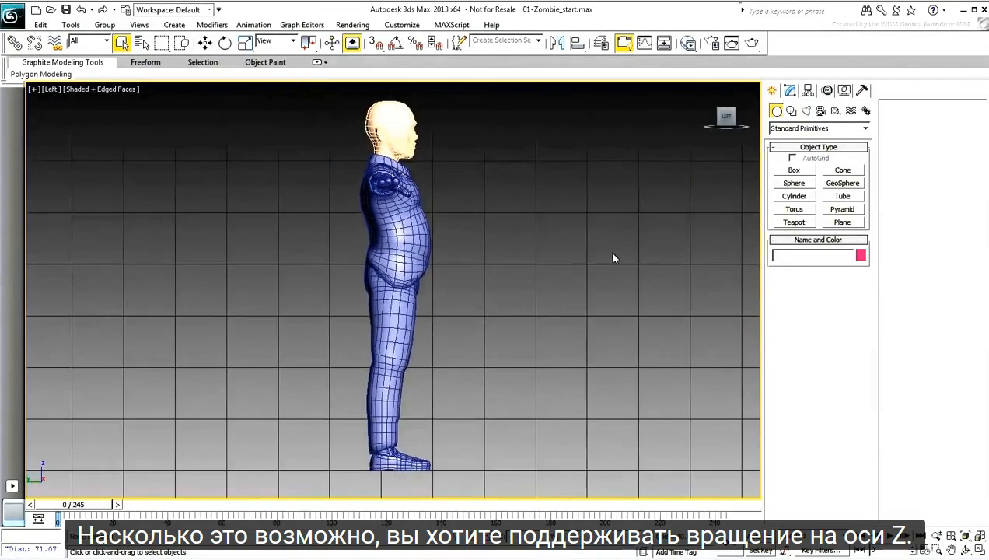
{"action": "left_click", "coordinate": [866, 110]}
{"action": "left_click", "coordinate": [795, 169]}
{"action": "left_click", "coordinate": [452, 282]}
{"action": "left_click", "coordinate": [460, 358]}
{"action": "right_click", "coordinate": [461, 358]}
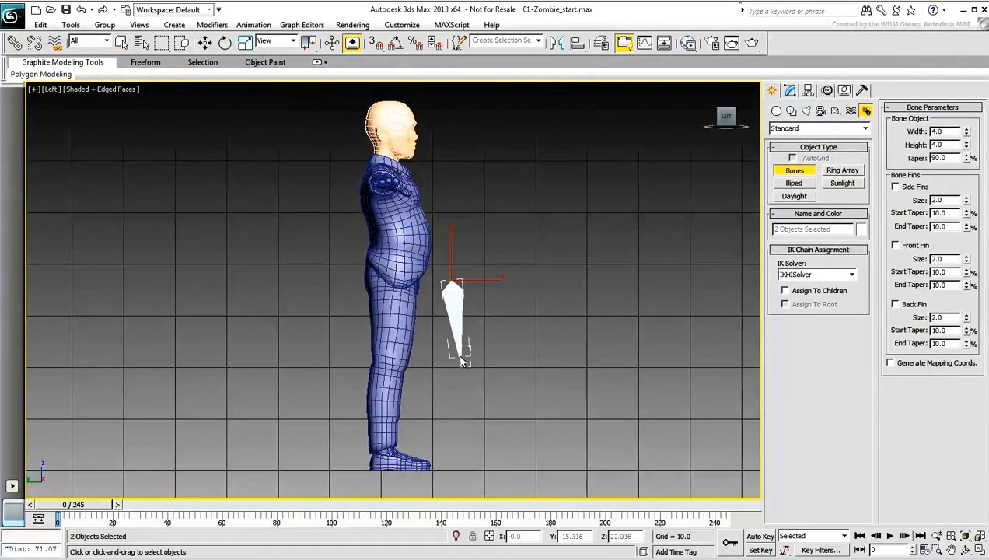
{"action": "left_click", "coordinate": [440, 459]}
{"action": "right_click", "coordinate": [480, 466]}
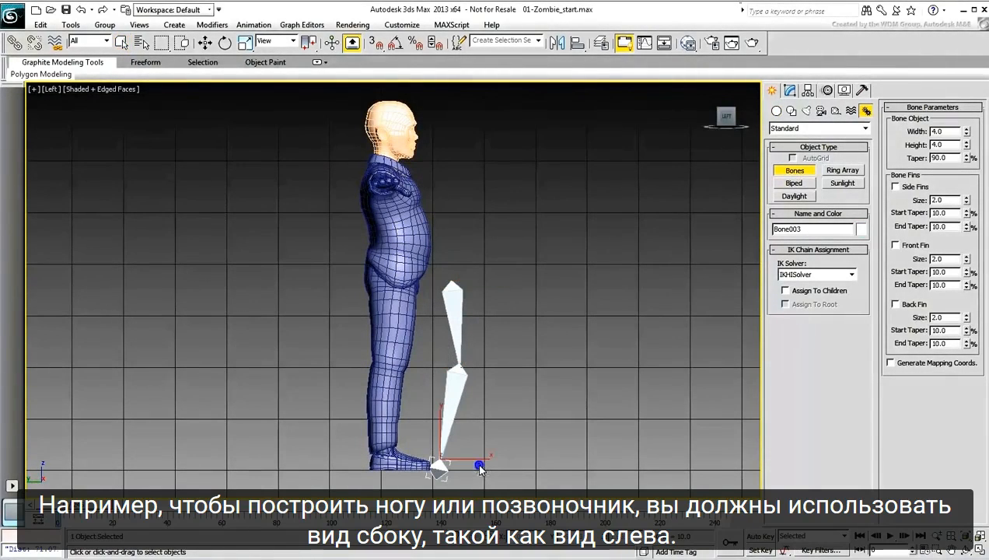
Draw a spine bone chain in the Left view behind the character's back, from the hips up to the head.
{"action": "left_click", "coordinate": [348, 272]}
{"action": "left_click", "coordinate": [344, 228]}
{"action": "right_click", "coordinate": [345, 228]}
{"action": "left_click", "coordinate": [342, 206]}
{"action": "left_click", "coordinate": [350, 152]}
{"action": "right_click", "coordinate": [351, 151]}
{"action": "right_click", "coordinate": [513, 307]}
Select the thigh bone and set the Rotate tool's reference coordinate system to Local.
{"action": "left_click_drag", "start_coordinate": [499, 302], "coordinate": [439, 335]}
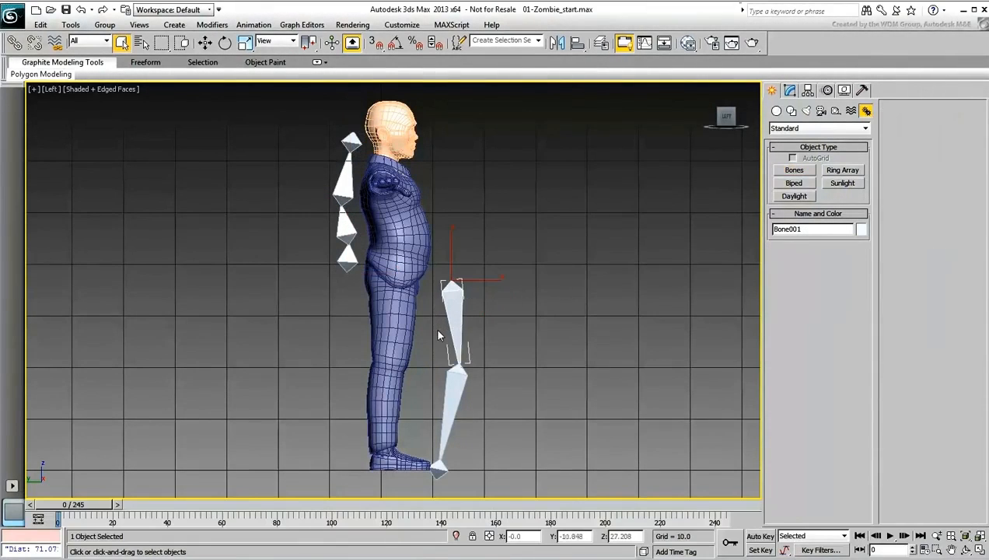
{"action": "left_click", "coordinate": [224, 43]}
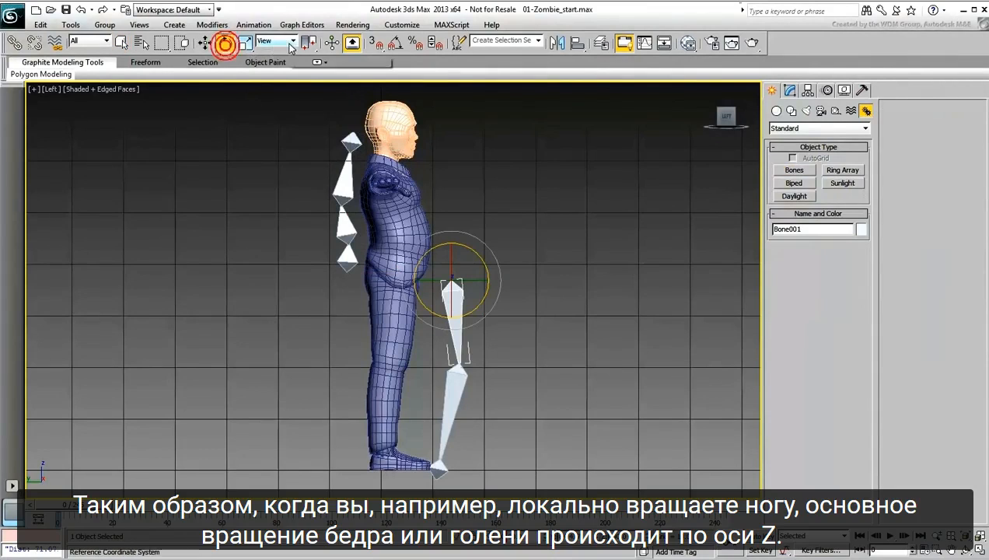
{"action": "left_click", "coordinate": [293, 40]}
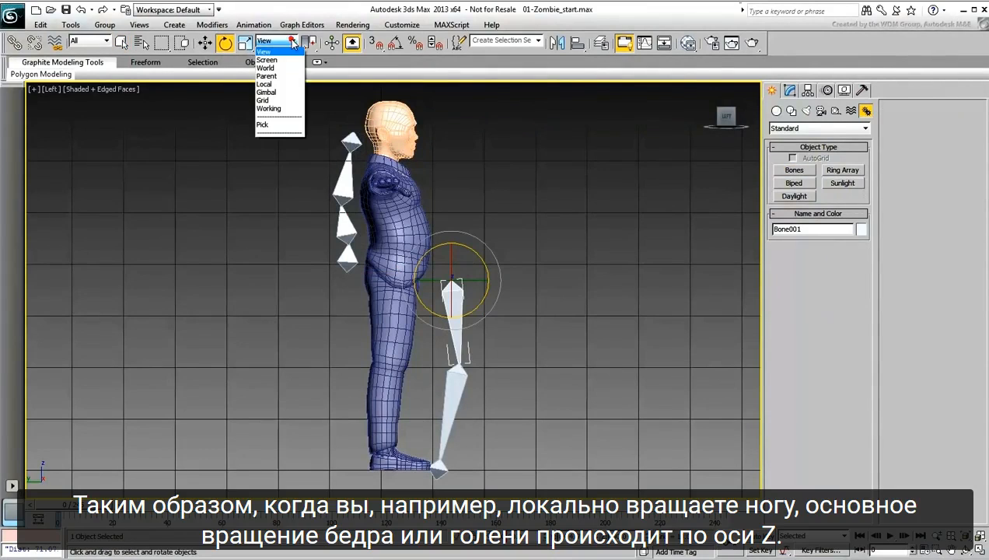
{"action": "left_click", "coordinate": [269, 86]}
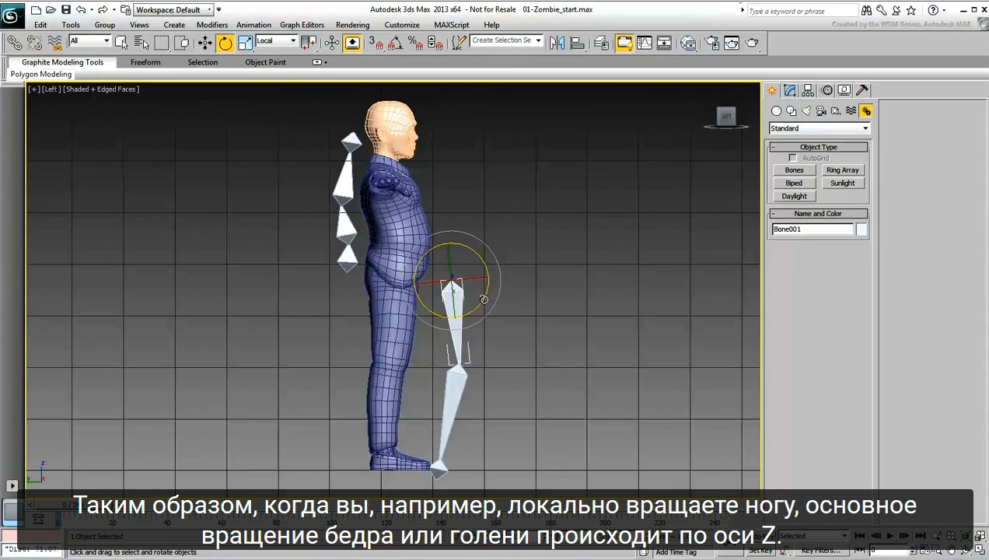
Try rotating the thigh and calf bones about their local Z axis in the Left view.
{"action": "left_click_drag", "start_coordinate": [482, 300], "coordinate": [489, 277]}
{"action": "left_click", "coordinate": [451, 405]}
{"action": "left_click_drag", "start_coordinate": [452, 405], "coordinate": [449, 264]}
{"action": "right_click", "coordinate": [449, 263]}
Try rotating the thigh bone about its local axes in the Perspective view.
{"action": "middle_click_drag", "start_coordinate": [567, 296], "coordinate": [462, 341], "text": "alt"}
{"action": "key", "text": "p"}
{"action": "left_click", "coordinate": [444, 267]}
{"action": "left_click", "coordinate": [444, 267]}
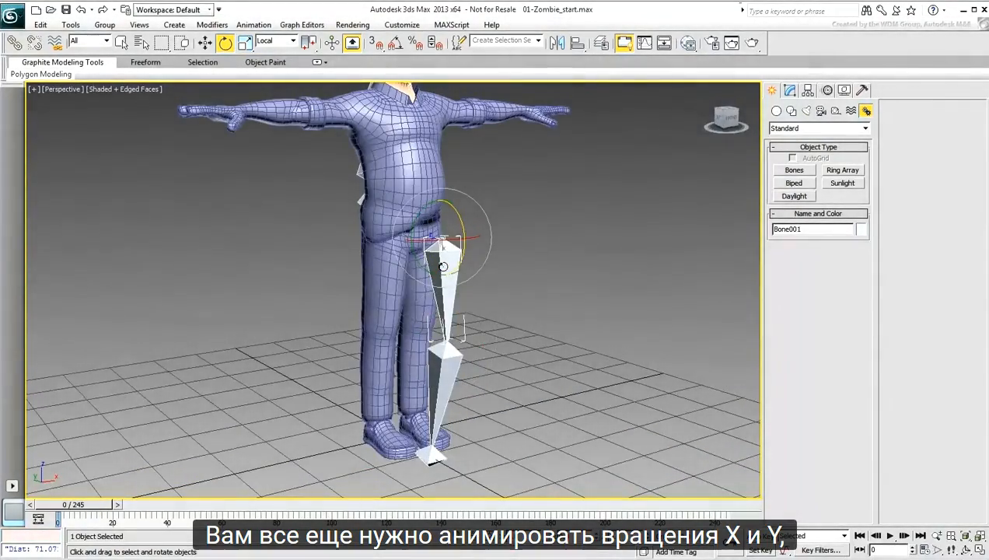
{"action": "right_click", "coordinate": [440, 263]}
{"action": "left_click", "coordinate": [459, 288]}
{"action": "middle_click_drag", "start_coordinate": [447, 285], "coordinate": [404, 268], "text": "alt"}
{"action": "mouse_move", "coordinate": [412, 228]}
{"action": "left_mouse_down"}
{"action": "mouse_move", "coordinate": [420, 198]}
{"action": "mouse_move", "coordinate": [427, 238]}
{"action": "mouse_move", "coordinate": [423, 217]}
{"action": "left_mouse_up"}
{"action": "left_click_drag", "start_coordinate": [458, 219], "coordinate": [458, 221]}
{"action": "left_click_drag", "start_coordinate": [436, 238], "coordinate": [459, 240]}
Select the calf bone to test its local rotation, and try rotating the thigh bone once more.
{"action": "left_click", "coordinate": [441, 382]}
{"action": "mouse_move", "coordinate": [455, 332]}
{"action": "left_mouse_down"}
{"action": "mouse_move", "coordinate": [463, 398]}
{"action": "mouse_move", "coordinate": [462, 338]}
{"action": "left_mouse_up"}
{"action": "left_click", "coordinate": [442, 270]}
{"action": "left_click_drag", "start_coordinate": [410, 254], "coordinate": [434, 243]}
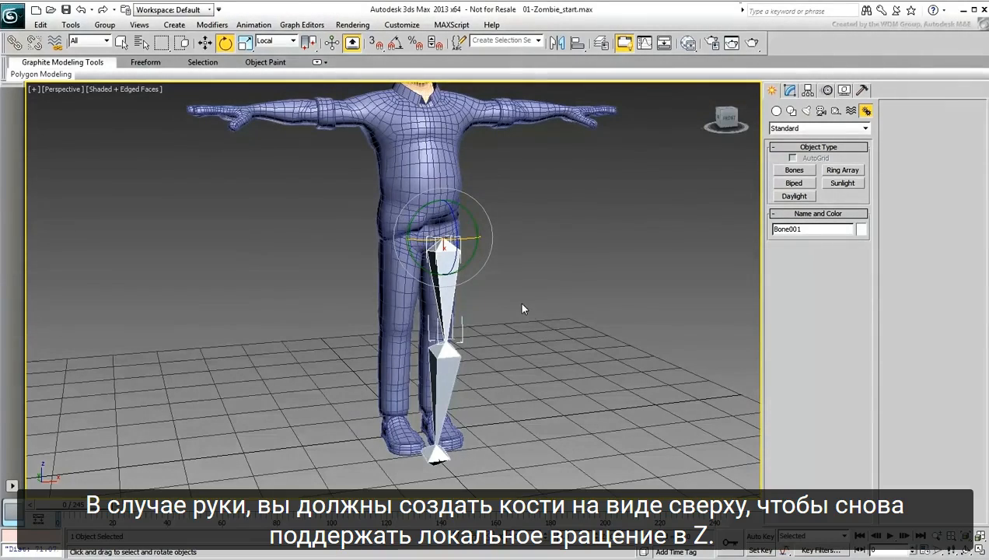
Draw an arm bone chain in the Top view alongside the character's outstretched arm, with upper arm, forearm and end bones.
{"action": "key", "text": "t"}
{"action": "scroll", "coordinate": [416, 296], "scroll_direction": "up", "scroll_amount": 5}
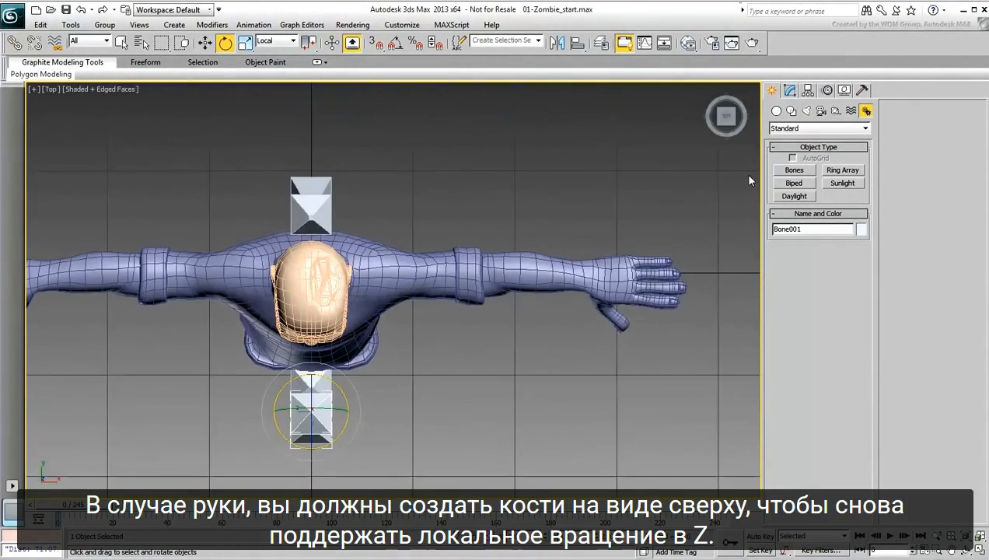
{"action": "left_click", "coordinate": [794, 169]}
{"action": "left_click", "coordinate": [375, 379]}
{"action": "left_click", "coordinate": [465, 368]}
{"action": "left_click", "coordinate": [582, 375]}
{"action": "right_click", "coordinate": [580, 375]}
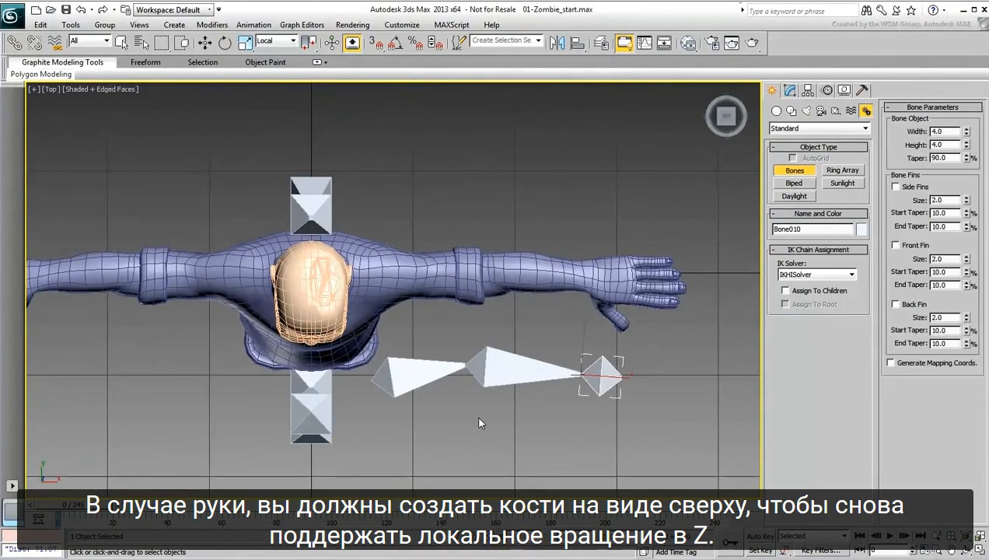
Try rotating the upper arm and forearm bones about their local Z axis in the Top view.
{"action": "key", "text": "e"}
{"action": "left_click", "coordinate": [431, 372]}
{"action": "mouse_move", "coordinate": [399, 407]}
{"action": "left_mouse_down"}
{"action": "mouse_move", "coordinate": [388, 409]}
{"action": "mouse_move", "coordinate": [398, 416]}
{"action": "left_mouse_up"}
{"action": "right_click", "coordinate": [398, 415]}
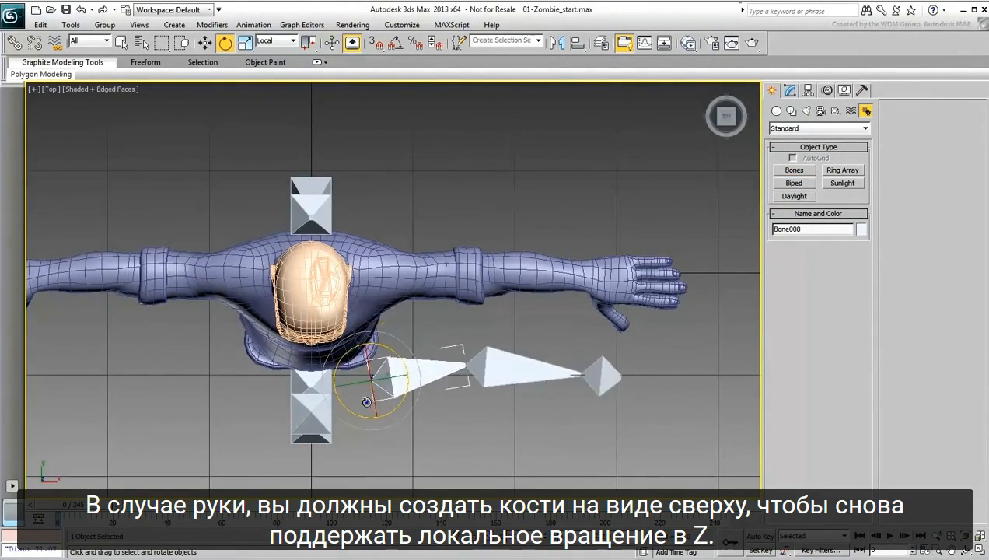
{"action": "middle_click_drag", "start_coordinate": [399, 421], "coordinate": [378, 329]}
{"action": "left_click", "coordinate": [484, 277]}
{"action": "mouse_move", "coordinate": [457, 305]}
{"action": "left_mouse_down"}
{"action": "mouse_move", "coordinate": [329, 312]}
{"action": "mouse_move", "coordinate": [451, 323]}
{"action": "left_mouse_up"}
{"action": "right_click", "coordinate": [451, 323]}
Raise the arm bone chain vertically to the character's chest height by moving the upper arm bone.
{"action": "middle_click_drag", "start_coordinate": [474, 364], "coordinate": [411, 336], "text": "alt"}
{"action": "left_click", "coordinate": [410, 330]}
{"action": "key", "text": "w"}
{"action": "scroll", "coordinate": [451, 249], "scroll_direction": "down", "scroll_amount": 3}
{"action": "middle_click_drag", "start_coordinate": [457, 225], "coordinate": [444, 366]}
{"action": "left_click_drag", "start_coordinate": [358, 424], "coordinate": [369, 62]}
{"action": "middle_click_drag", "start_coordinate": [428, 198], "coordinate": [440, 212], "text": "alt"}
{"action": "middle_click_drag", "start_coordinate": [413, 168], "coordinate": [378, 331]}
{"action": "scroll", "coordinate": [378, 331], "scroll_direction": "up", "scroll_amount": 3}
Try rotating the upper arm and forearm bones about their individual local axes.
{"action": "right_click", "coordinate": [373, 328]}
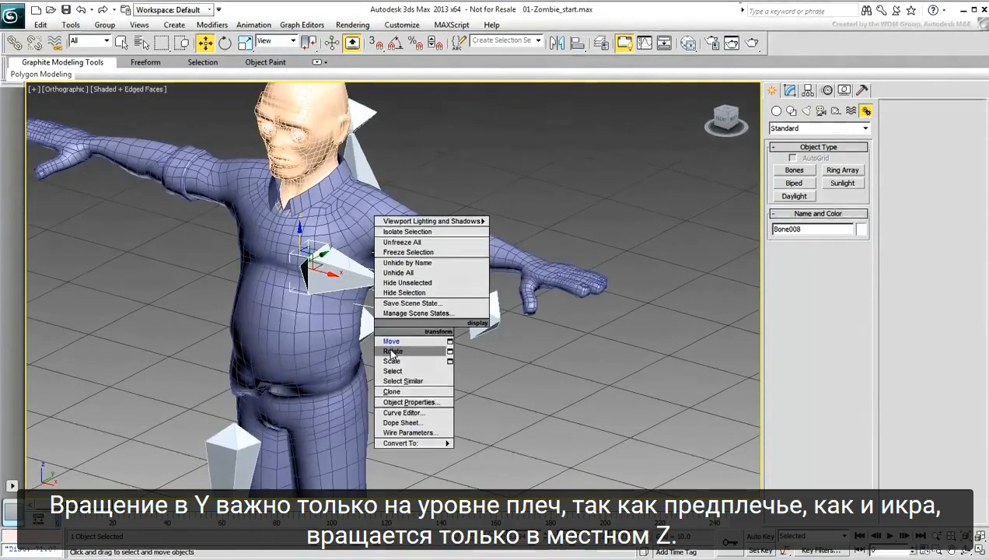
{"action": "left_click", "coordinate": [389, 351]}
{"action": "mouse_move", "coordinate": [325, 252]}
{"action": "left_mouse_down"}
{"action": "mouse_move", "coordinate": [308, 210]}
{"action": "mouse_move", "coordinate": [342, 280]}
{"action": "mouse_move", "coordinate": [308, 343]}
{"action": "mouse_move", "coordinate": [314, 211]}
{"action": "mouse_move", "coordinate": [320, 241]}
{"action": "left_mouse_up"}
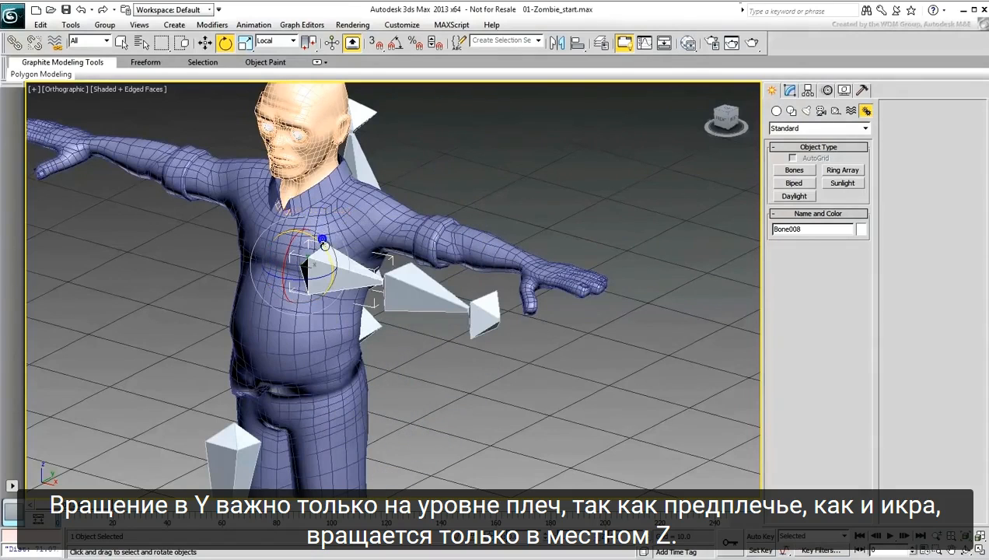
{"action": "left_click", "coordinate": [410, 295]}
{"action": "left_click_drag", "start_coordinate": [410, 295], "coordinate": [385, 294]}
{"action": "right_click", "coordinate": [408, 283]}
{"action": "left_click", "coordinate": [321, 272]}
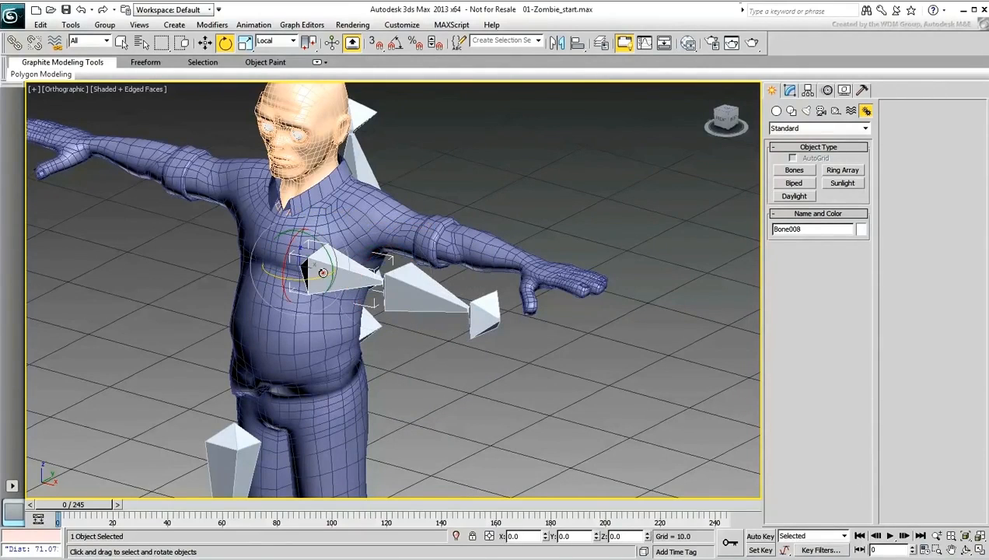
{"action": "mouse_move", "coordinate": [284, 263]}
{"action": "left_mouse_down"}
{"action": "mouse_move", "coordinate": [287, 280]}
{"action": "mouse_move", "coordinate": [289, 267]}
{"action": "left_mouse_up"}
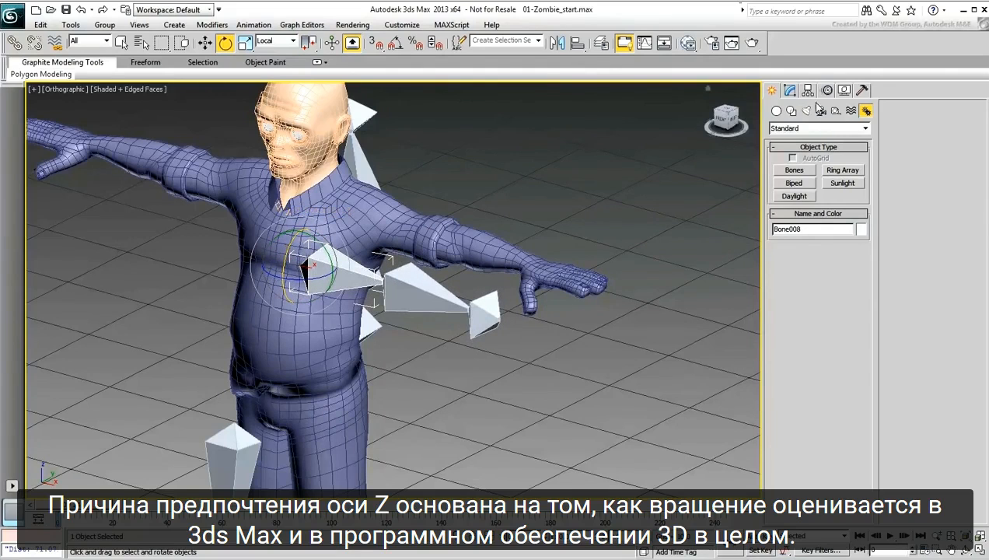
Examine the Euler axis order options in the upper arm bone's rotation motion parameters.
{"action": "left_click", "coordinate": [827, 91]}
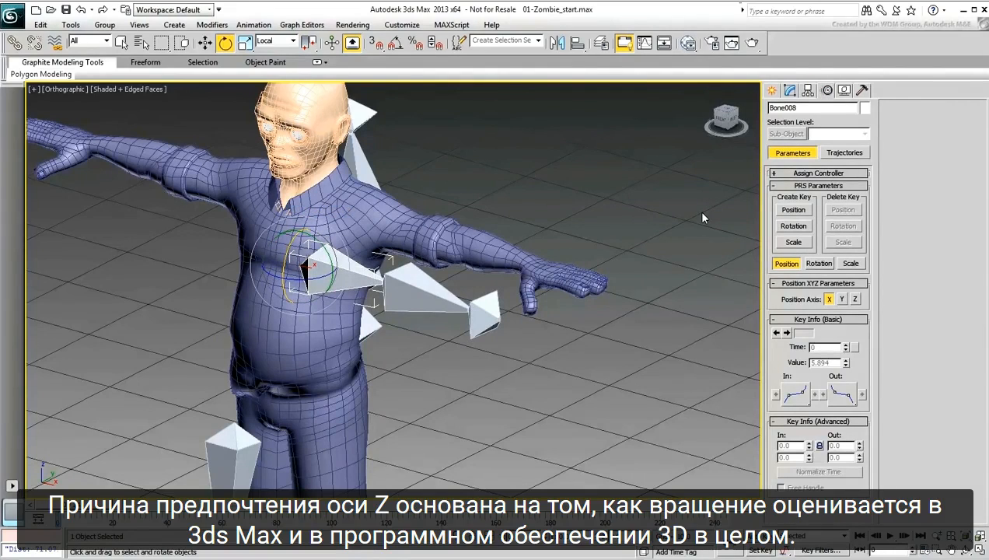
{"action": "left_click", "coordinate": [817, 264]}
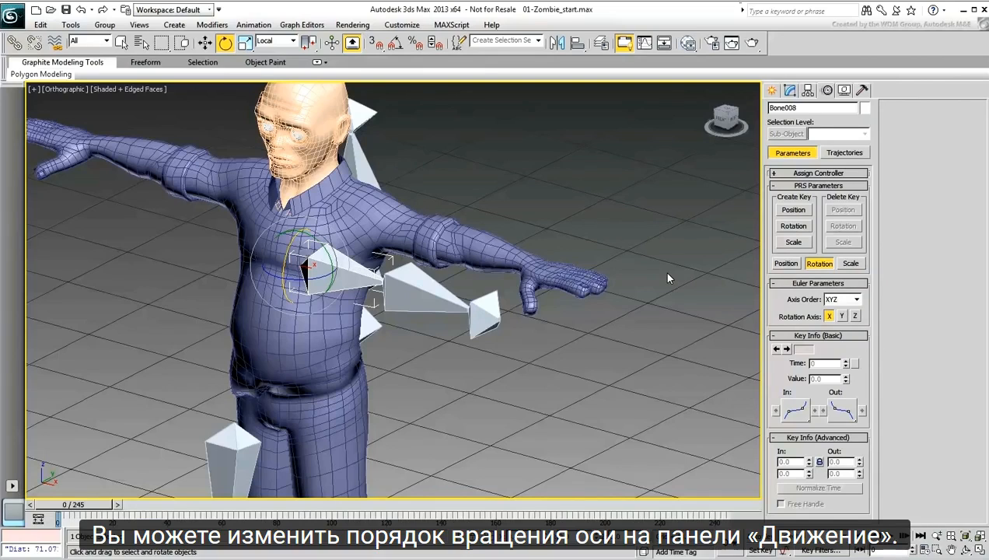
{"action": "left_click", "coordinate": [857, 300]}
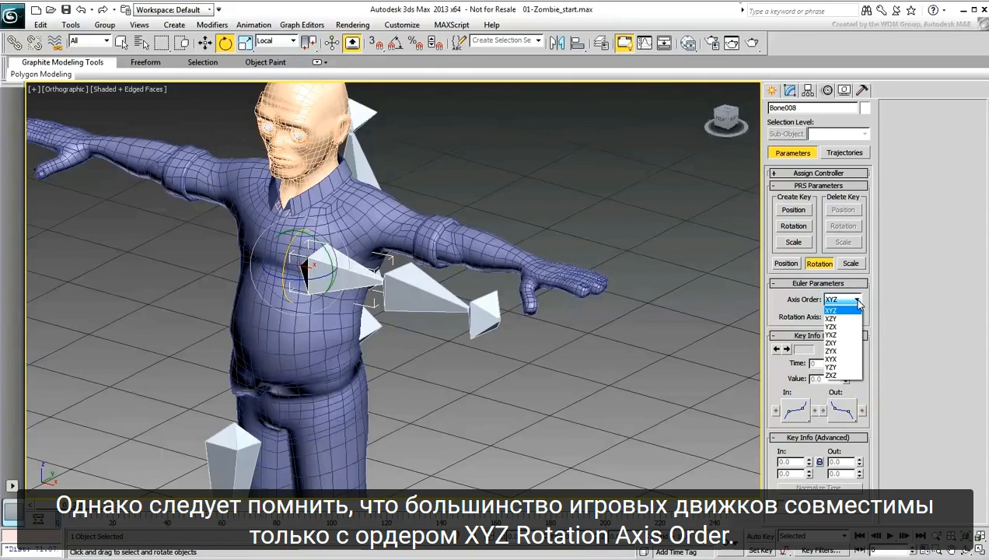
{"action": "left_click", "coordinate": [858, 301]}
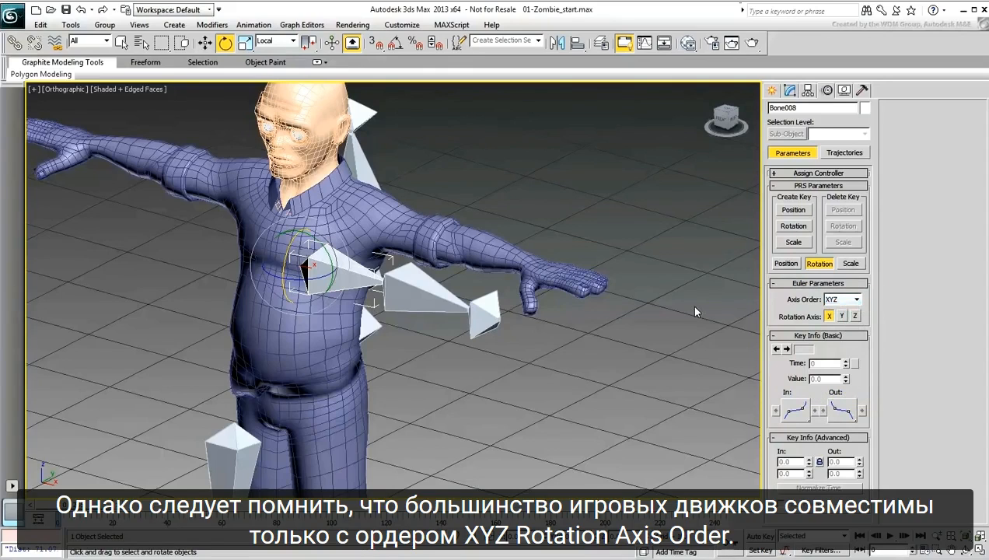
Delete the test arm, leg and spine bone chains from the scene.
{"action": "left_click", "coordinate": [393, 350]}
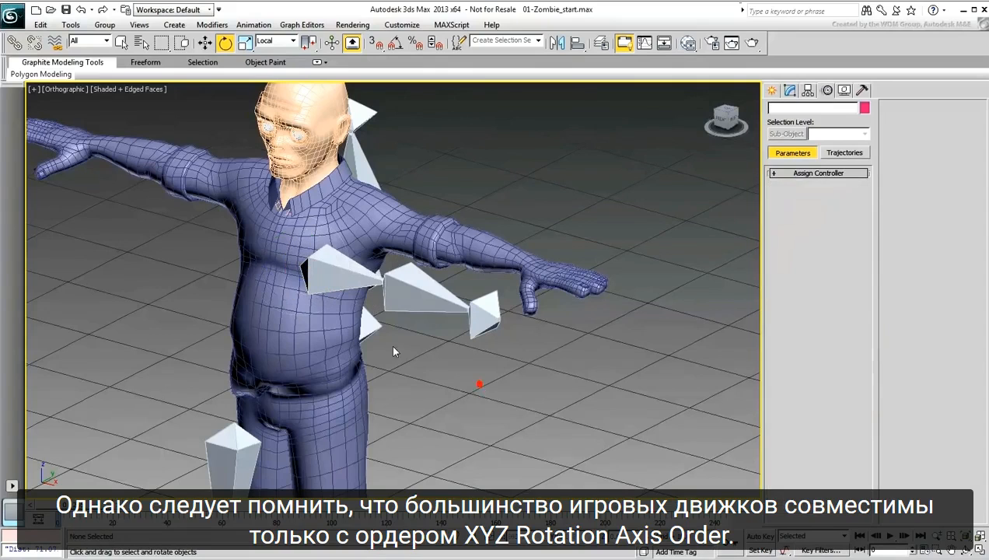
{"action": "left_click", "coordinate": [344, 280]}
{"action": "key", "text": "Delete"}
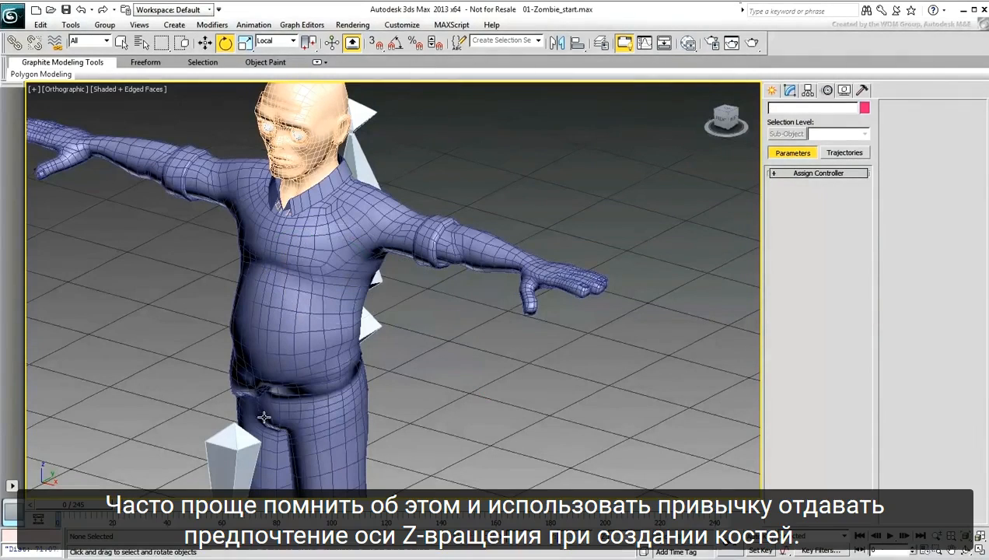
{"action": "left_click", "coordinate": [234, 455]}
{"action": "key", "text": "Delete"}
{"action": "left_click", "coordinate": [372, 326]}
{"action": "key", "text": "Delete"}
Return to the Perspective view and frame the whole character from the front.
{"action": "middle_click_drag", "start_coordinate": [383, 358], "coordinate": [422, 343]}
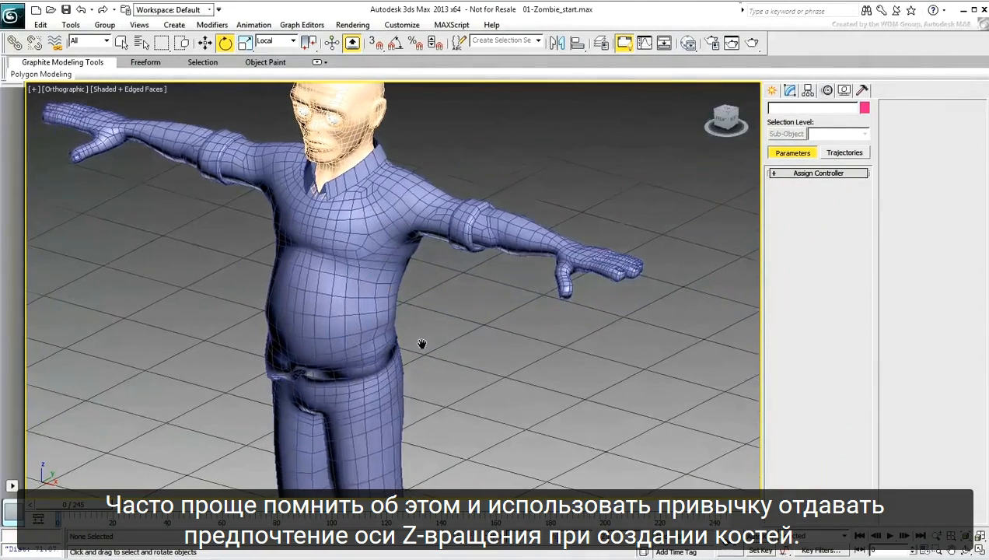
{"action": "scroll", "coordinate": [427, 353], "scroll_direction": "down", "scroll_amount": 3}
{"action": "key", "text": "p"}
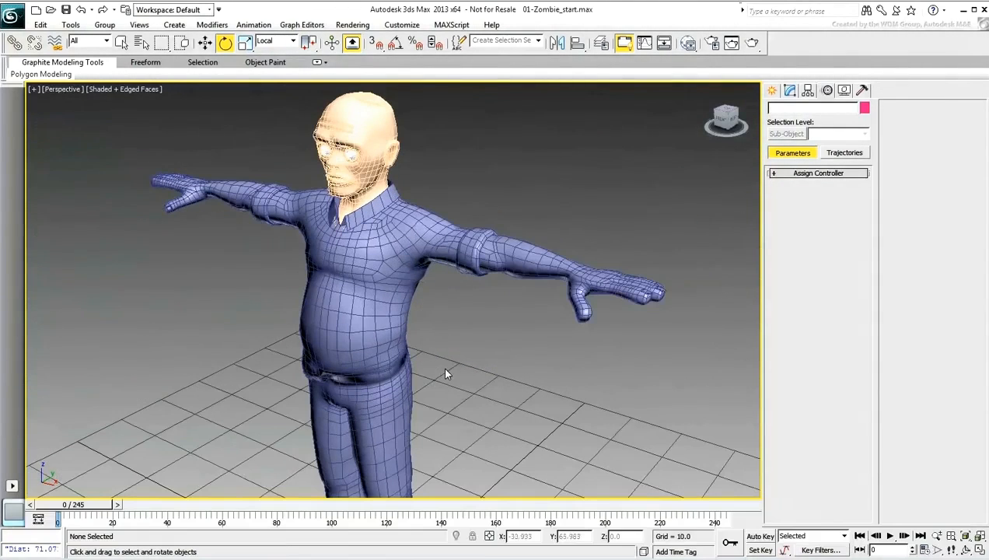
{"action": "scroll", "coordinate": [443, 327], "scroll_direction": "down", "scroll_amount": 3}
{"action": "middle_click_drag", "start_coordinate": [443, 327], "coordinate": [474, 324], "text": "alt"}
{"action": "middle_click_drag", "start_coordinate": [455, 382], "coordinate": [457, 334]}
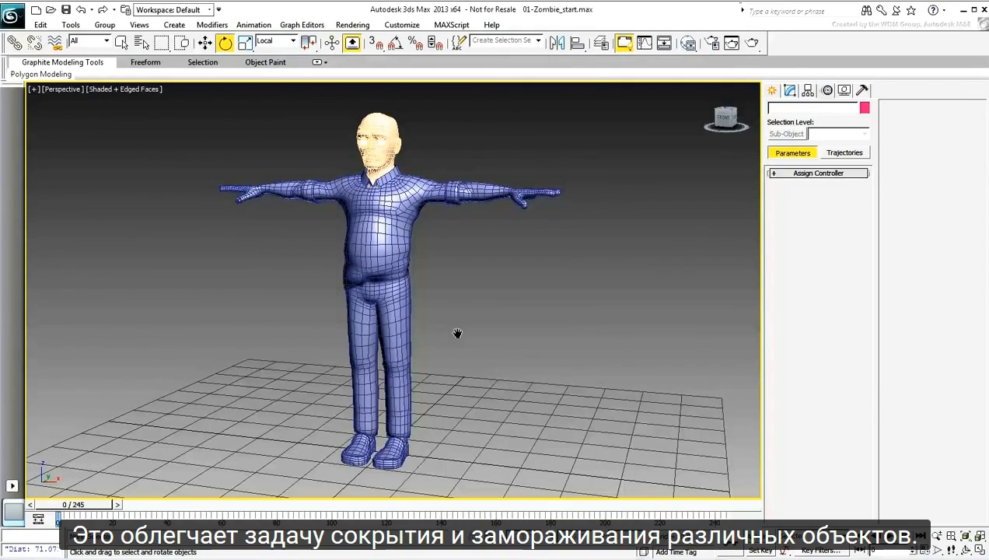
{"action": "middle_click_drag", "start_coordinate": [458, 334], "coordinate": [457, 337]}
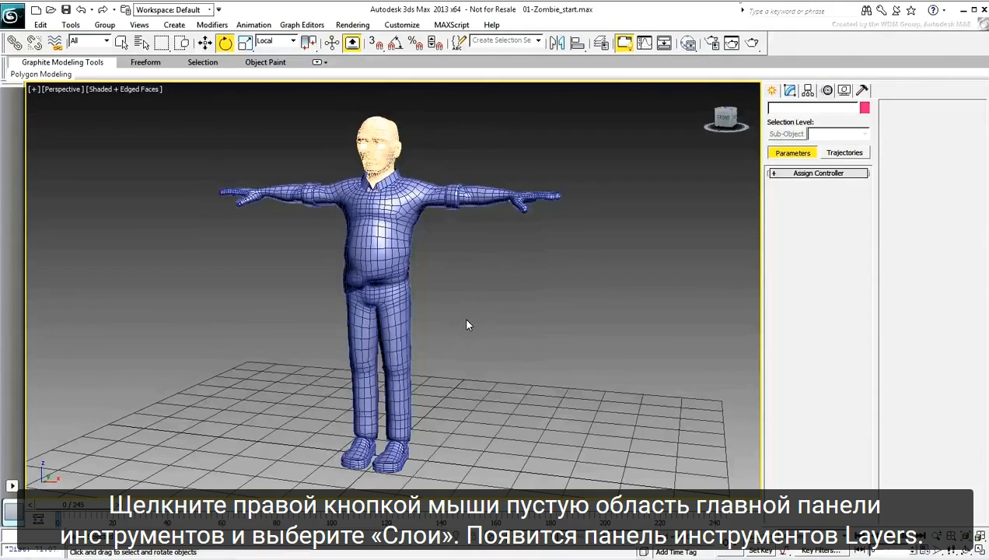
Display the Layers toolbar and place it floating over the viewport beside the character.
{"action": "right_click", "coordinate": [805, 47]}
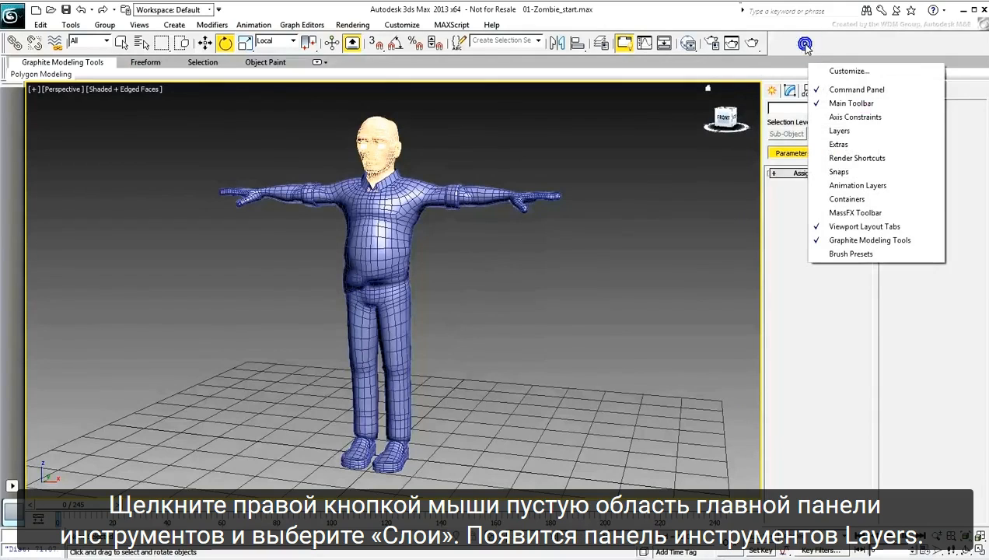
{"action": "left_click", "coordinate": [840, 133]}
{"action": "left_click_drag", "start_coordinate": [208, 72], "coordinate": [202, 116]}
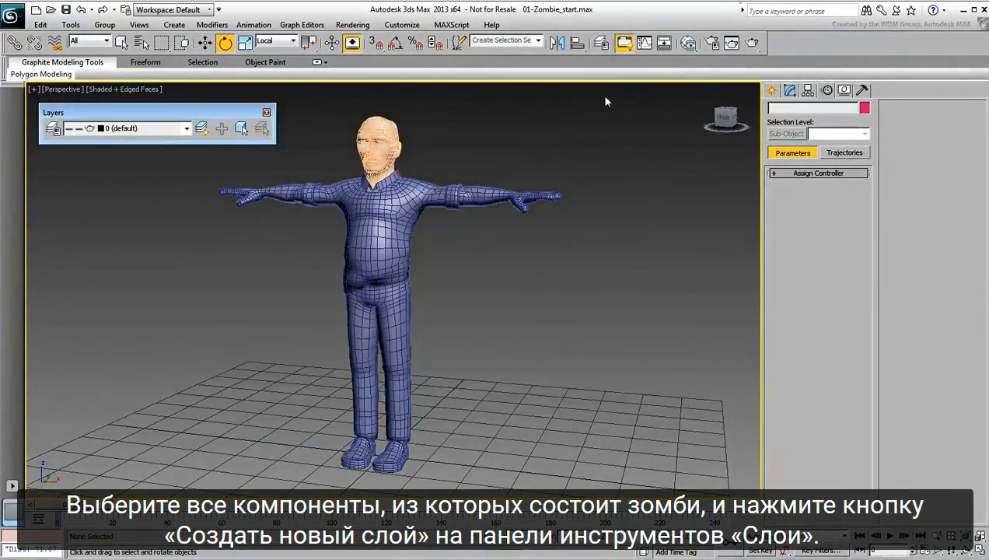
Move all of the zombie's components onto a new layer named Mesh, and clear the selection.
{"action": "left_click_drag", "start_coordinate": [606, 100], "coordinate": [193, 486]}
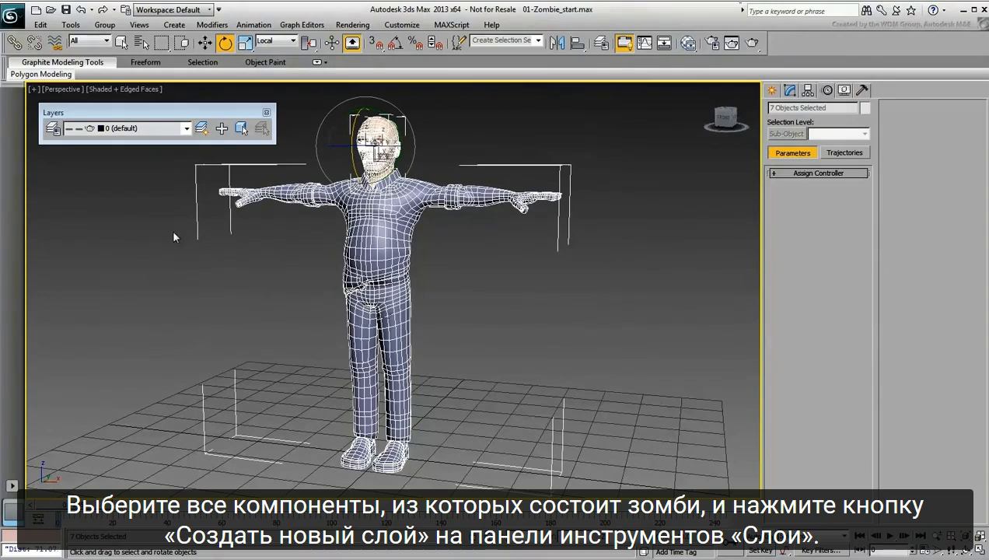
{"action": "left_click", "coordinate": [204, 134]}
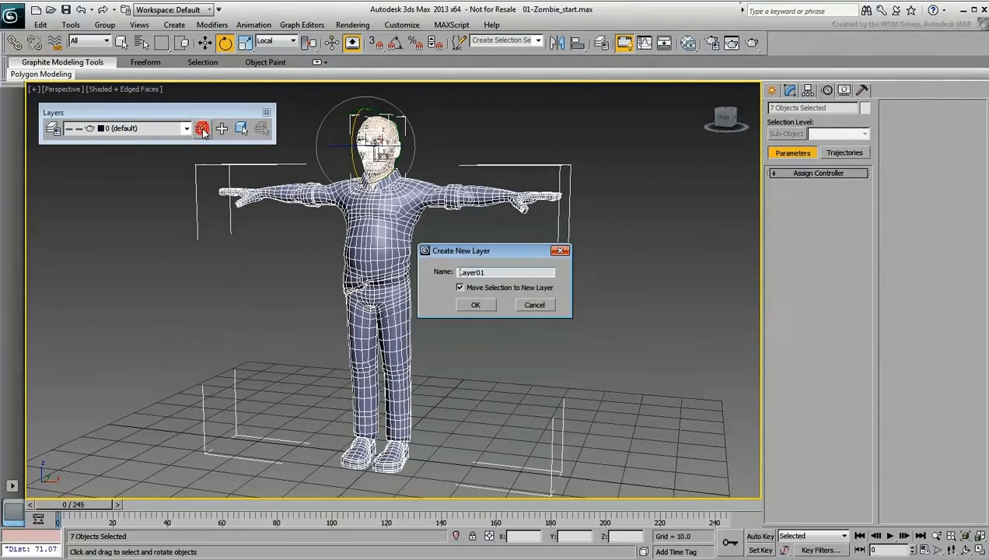
{"action": "double_click", "coordinate": [495, 271]}
{"action": "type", "text": "Mesh"}
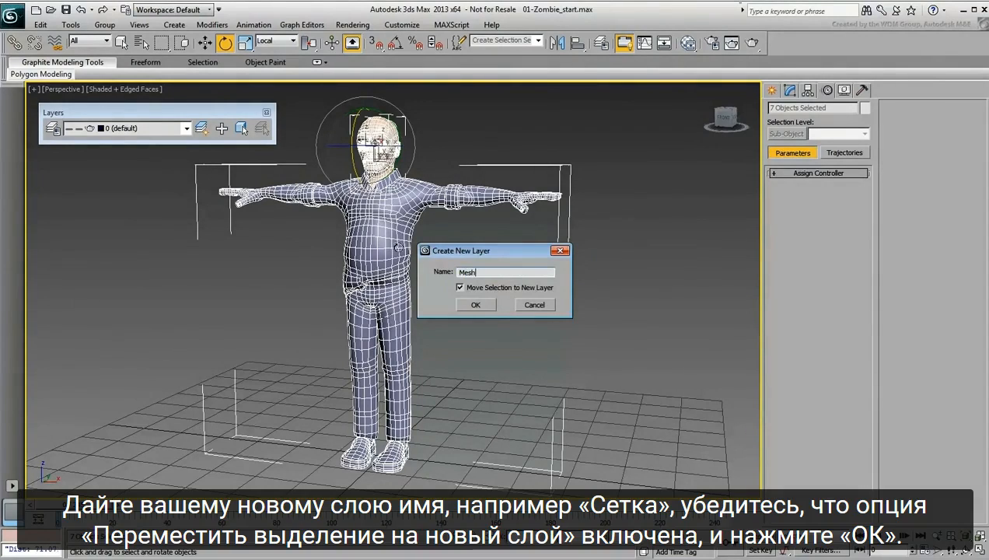
{"action": "left_click", "coordinate": [474, 304]}
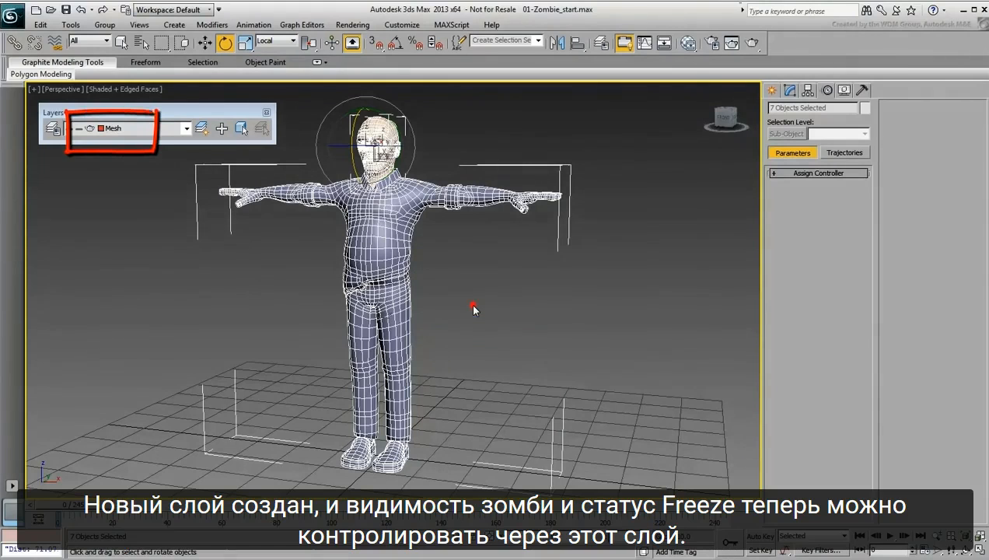
{"action": "left_click", "coordinate": [512, 332]}
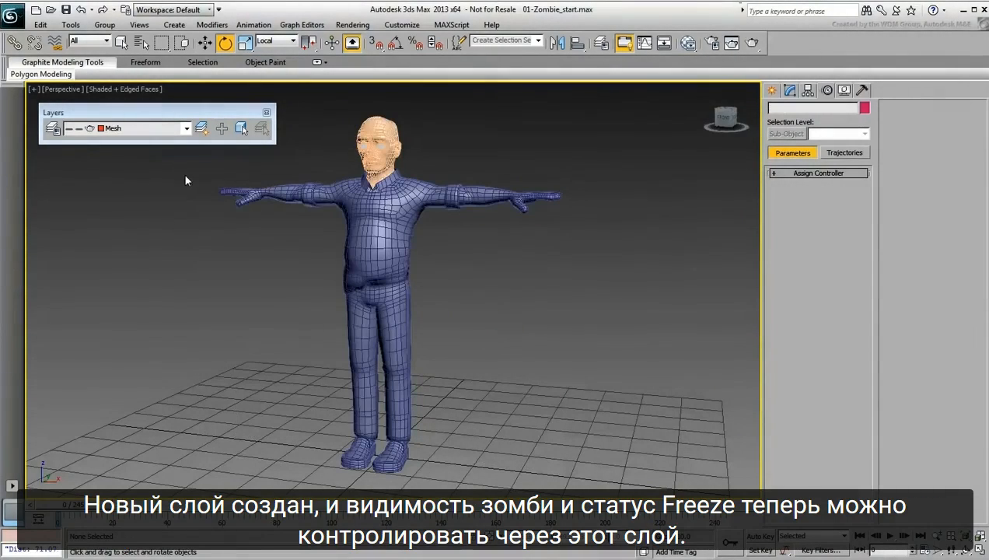
Hide the Mesh layer and show it again to test its visibility control.
{"action": "left_click", "coordinate": [187, 128]}
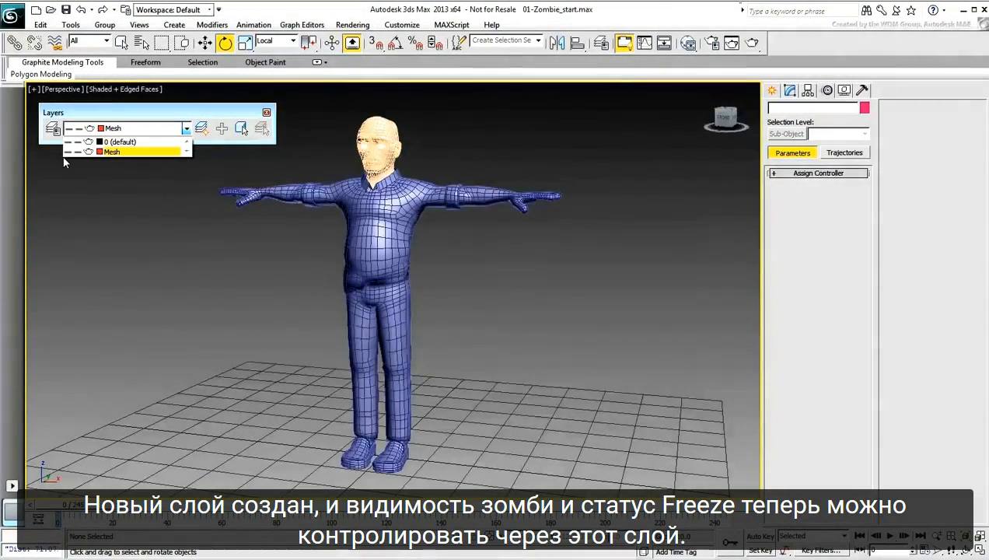
{"action": "left_click", "coordinate": [68, 152]}
{"action": "left_click", "coordinate": [68, 152]}
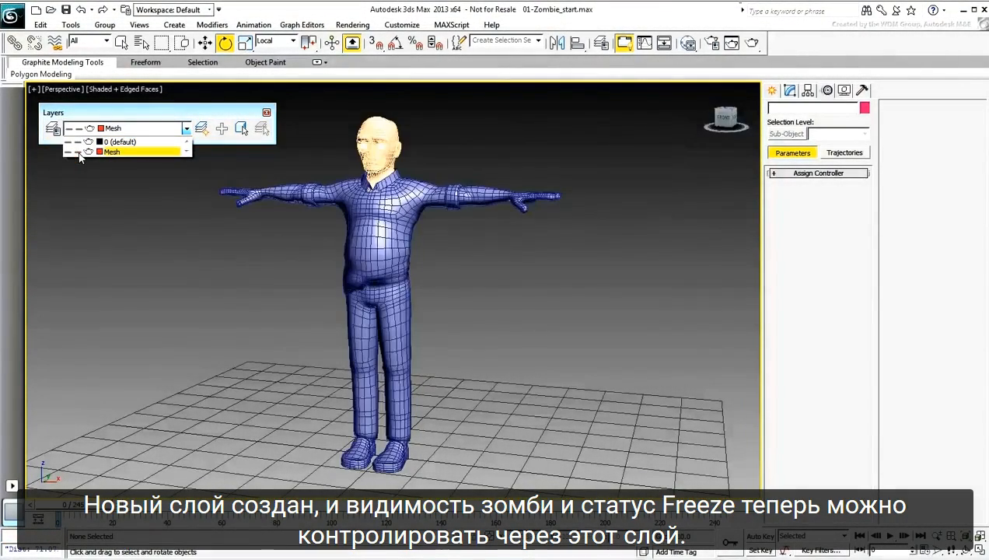
Freeze the Mesh layer to test whether the zombie can still be selected in the viewport, and unfreeze it again.
{"action": "left_click", "coordinate": [78, 151]}
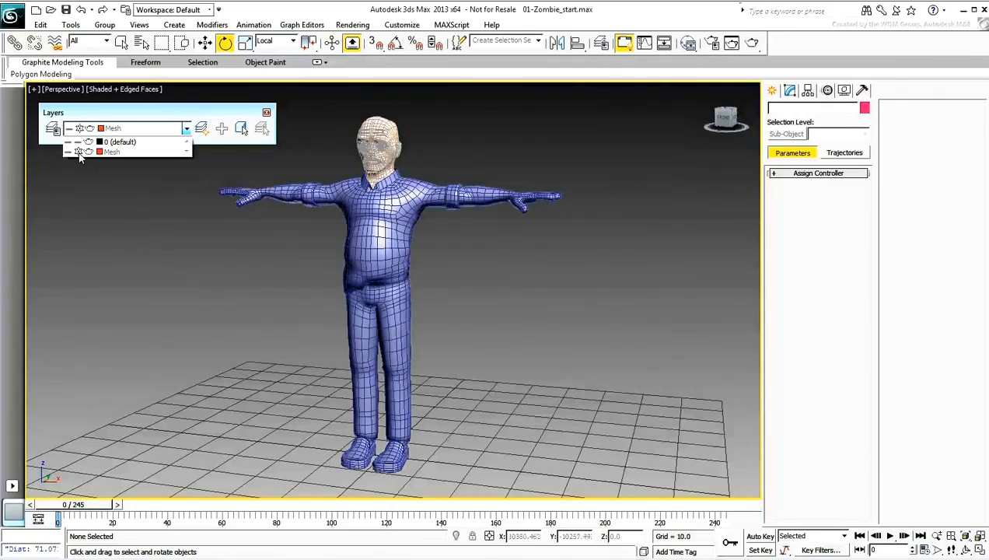
{"action": "left_click", "coordinate": [379, 227]}
{"action": "left_click_drag", "start_coordinate": [484, 239], "coordinate": [294, 328]}
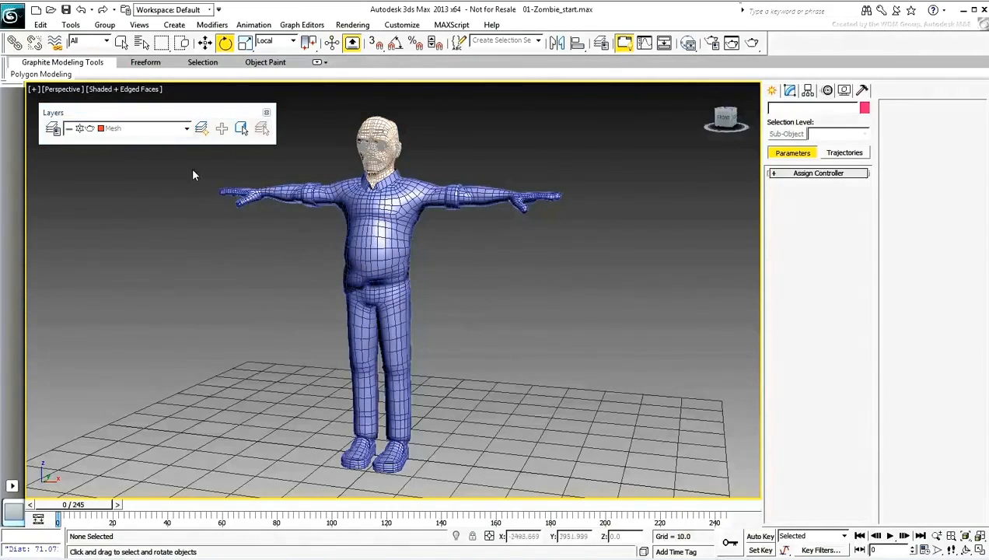
{"action": "left_click", "coordinate": [187, 128]}
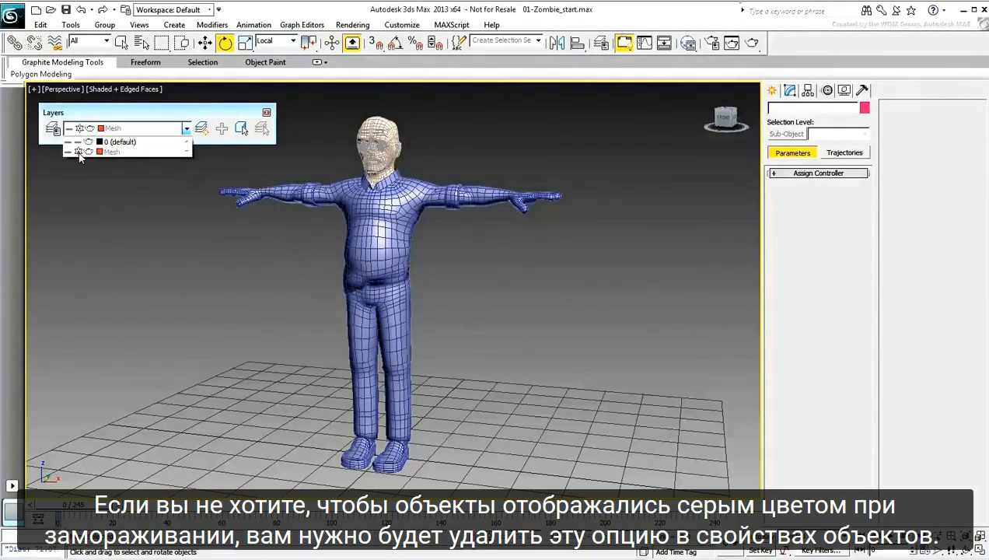
{"action": "left_click", "coordinate": [79, 155]}
Select the zombie's head components and make sure Show Frozen in Gray is turned off in their object properties.
{"action": "left_click", "coordinate": [420, 176]}
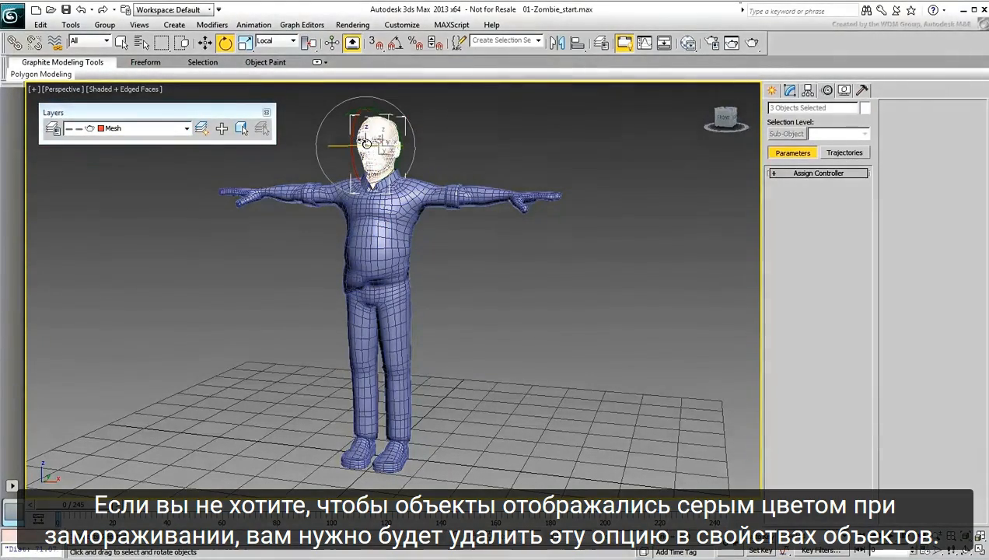
{"action": "right_click", "coordinate": [366, 143]}
{"action": "left_click", "coordinate": [389, 213]}
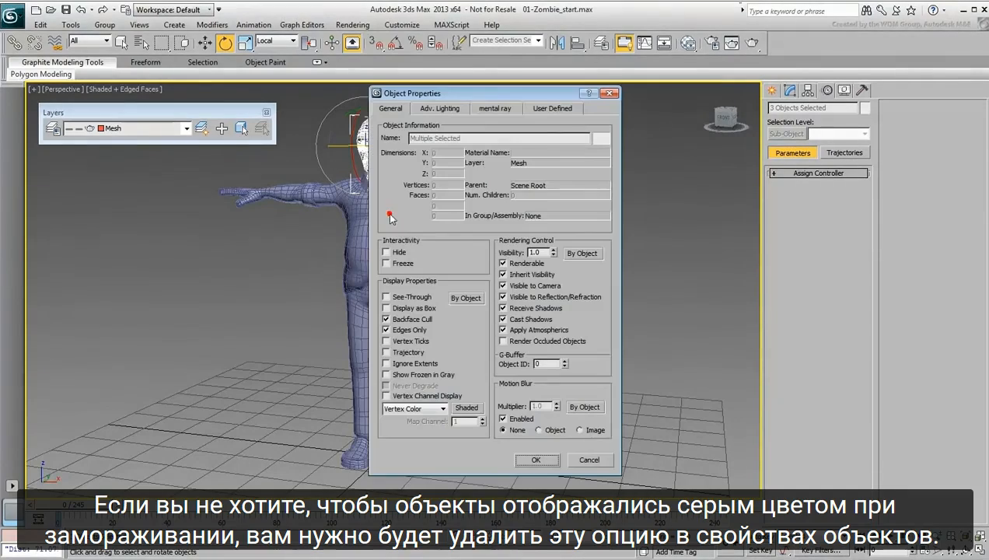
{"action": "left_click", "coordinate": [387, 374]}
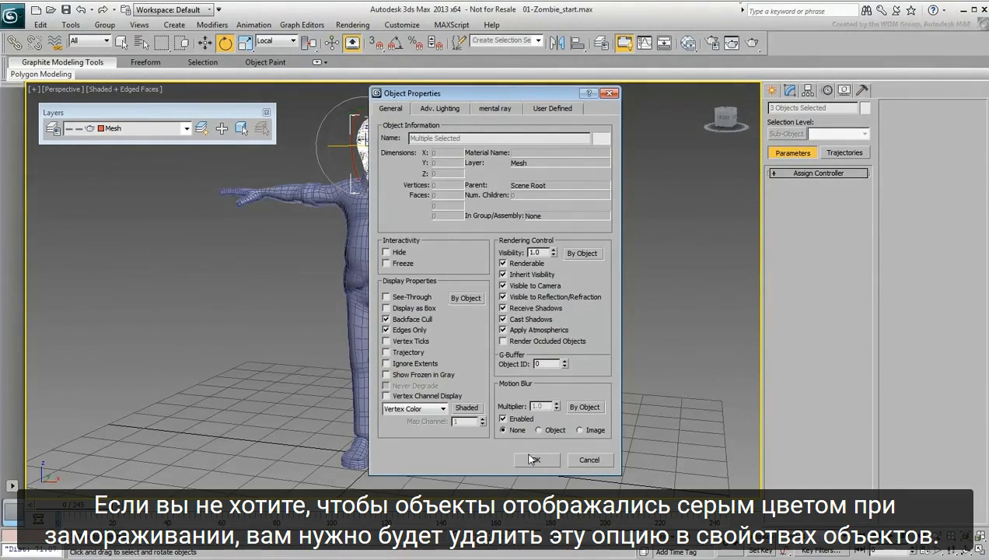
{"action": "left_click", "coordinate": [528, 459]}
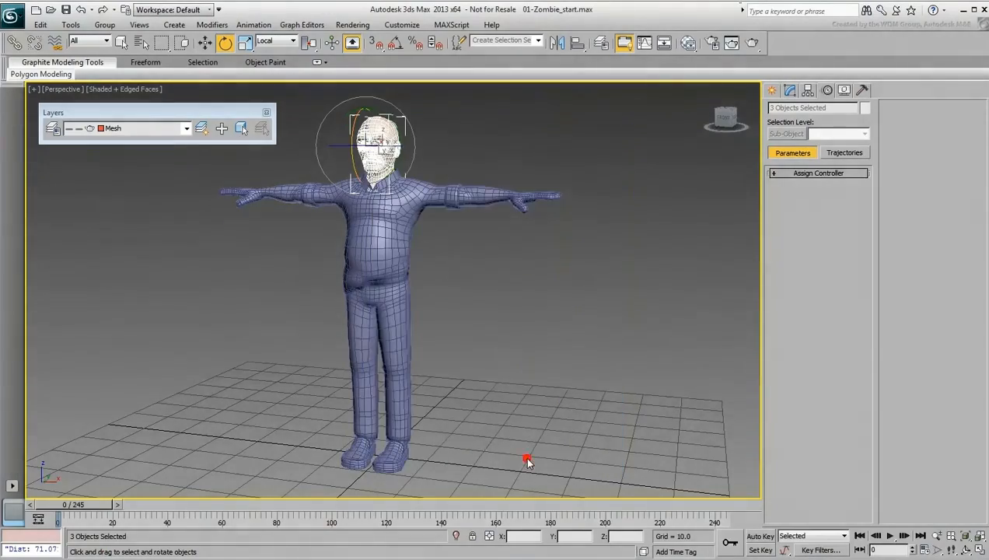
Clear the selection and freeze the Mesh layer.
{"action": "left_click", "coordinate": [504, 154]}
{"action": "left_click", "coordinate": [187, 128]}
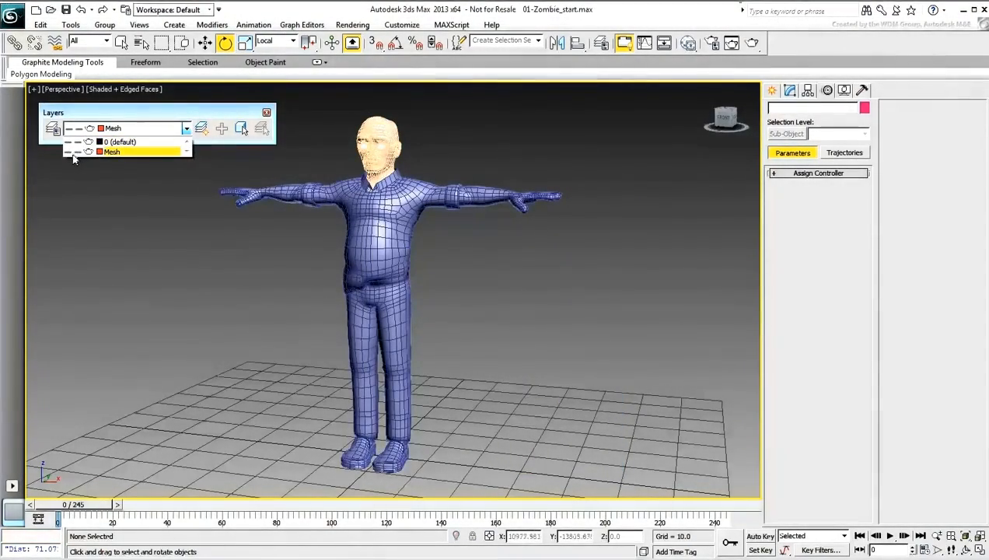
{"action": "left_click", "coordinate": [77, 152]}
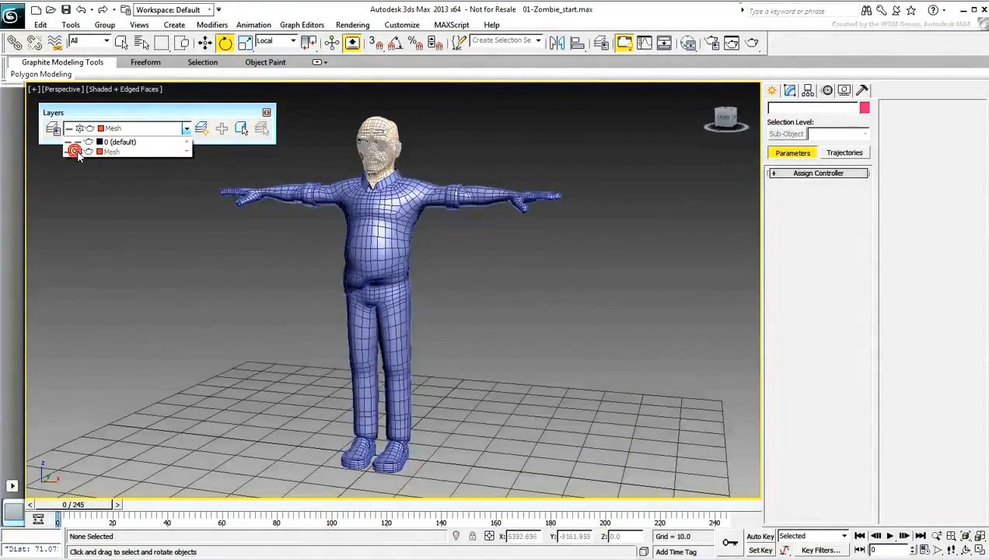
{"action": "left_click", "coordinate": [216, 264]}
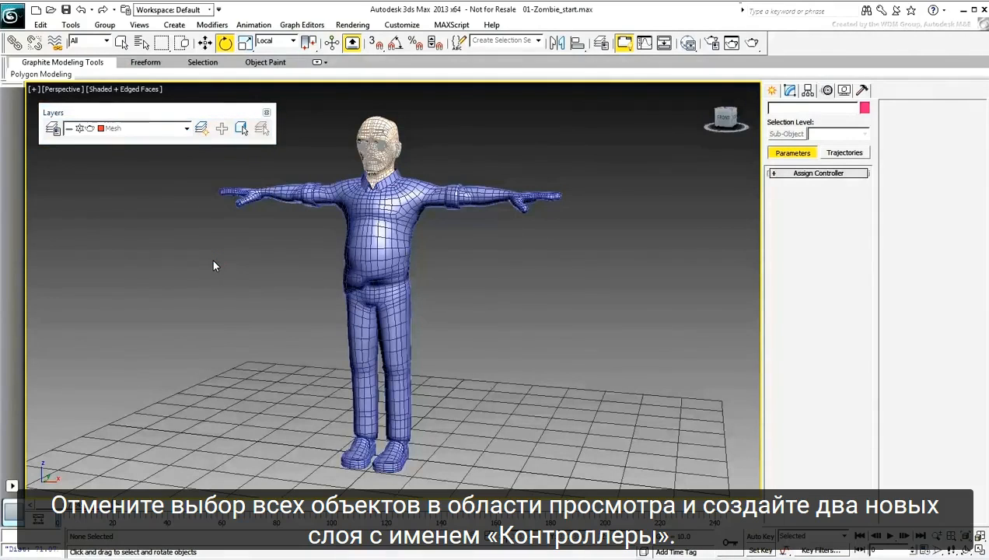
{"action": "left_click", "coordinate": [213, 264]}
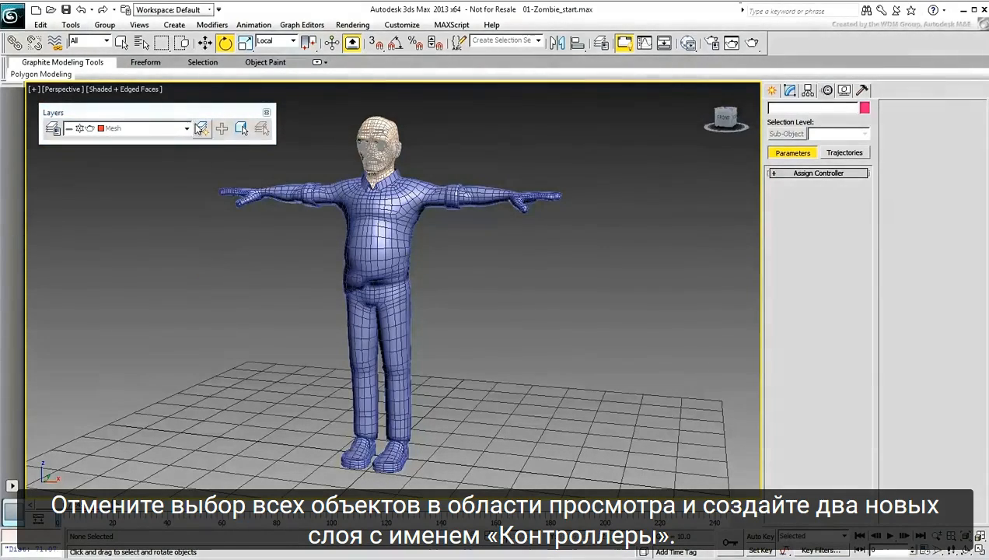
Create a new empty layer named Controllers.
{"action": "left_click", "coordinate": [201, 129]}
{"action": "double_click", "coordinate": [497, 276]}
{"action": "type", "text": "Controllers"}
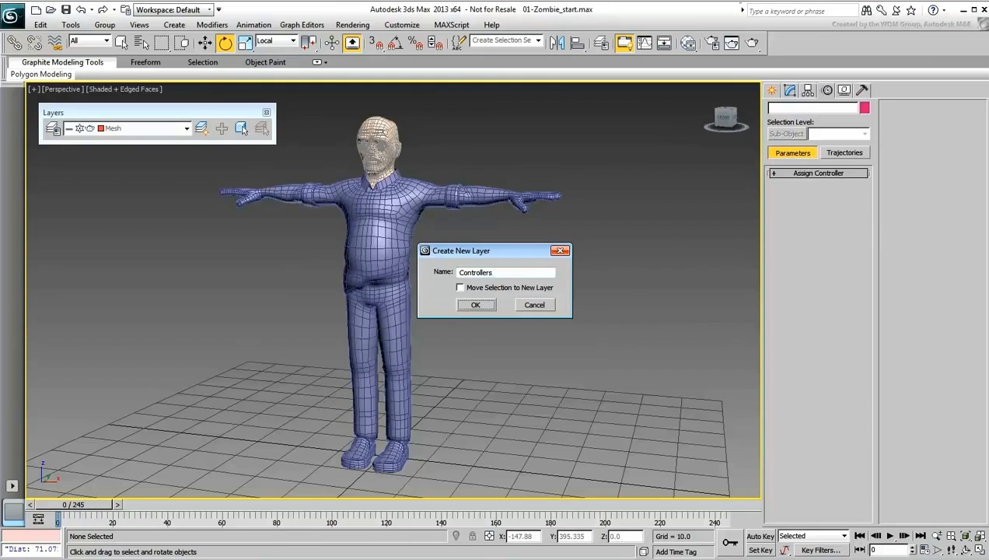
{"action": "left_click", "coordinate": [474, 303]}
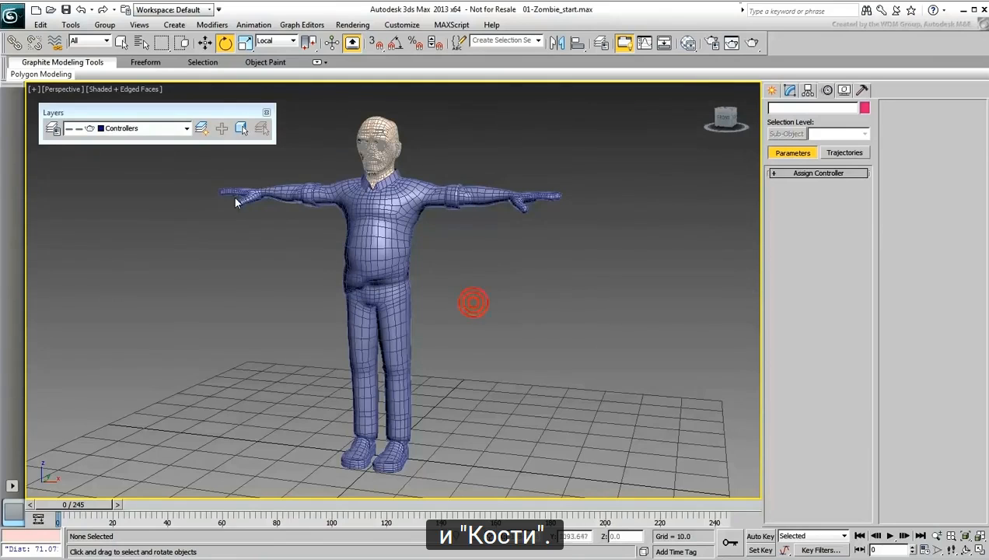
Create another empty layer named Bones.
{"action": "left_click", "coordinate": [201, 128]}
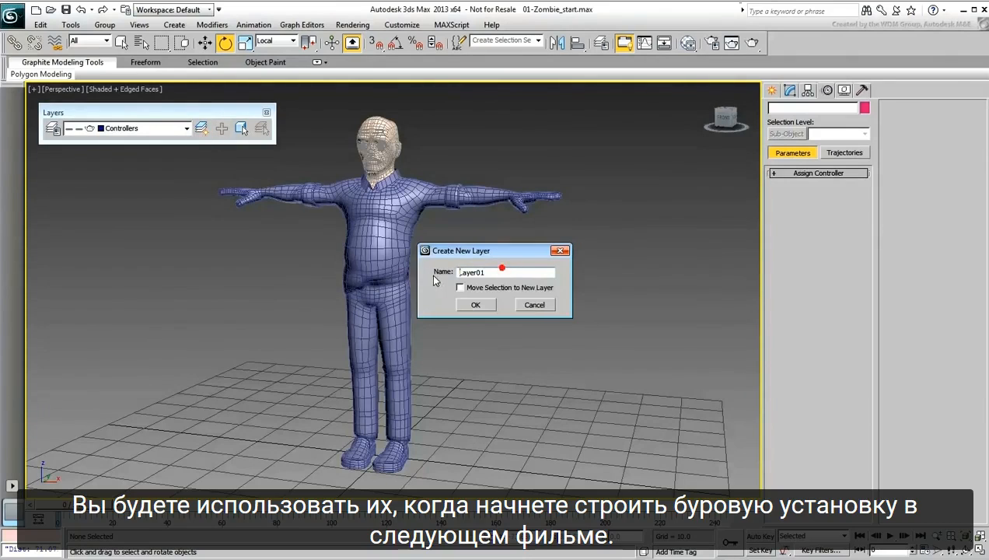
{"action": "type", "text": "Bones"}
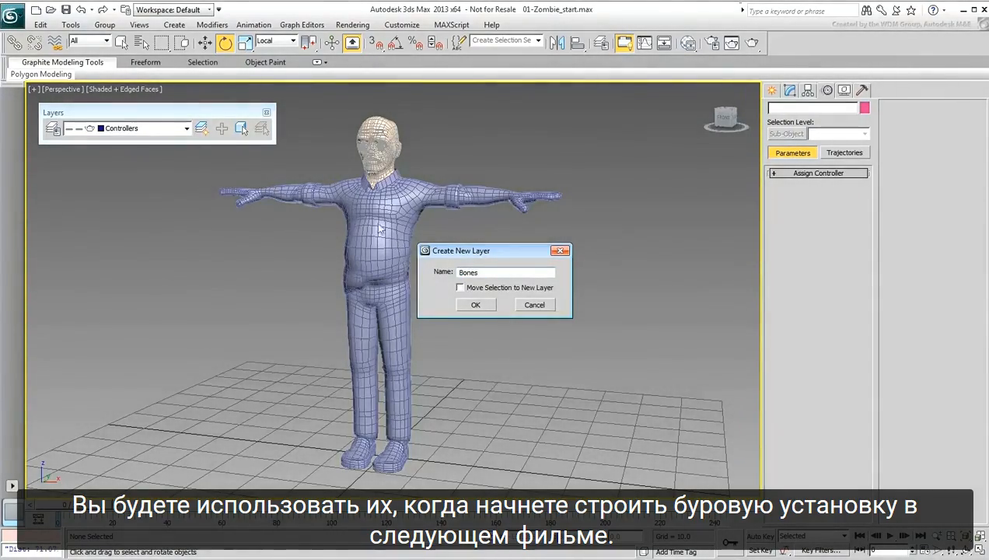
{"action": "left_click", "coordinate": [475, 304]}
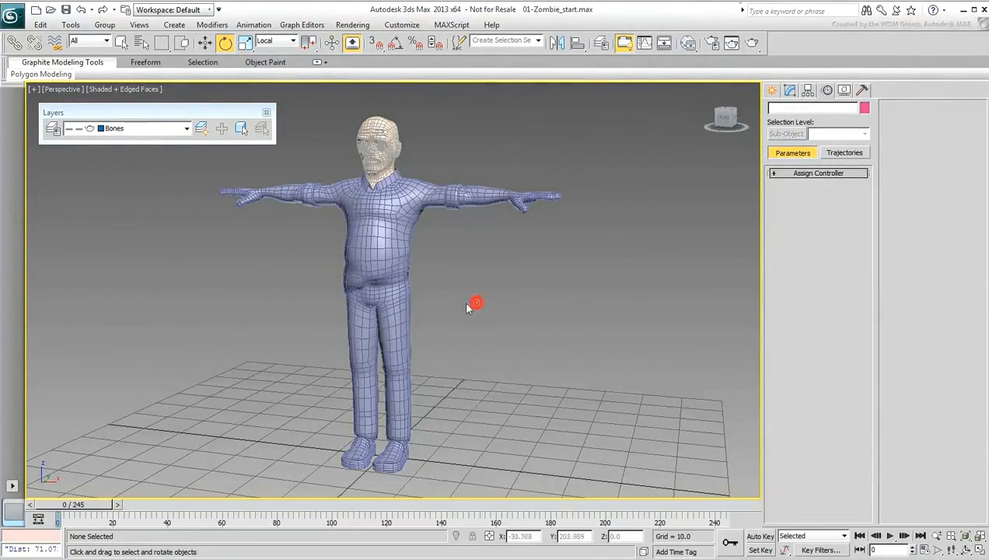